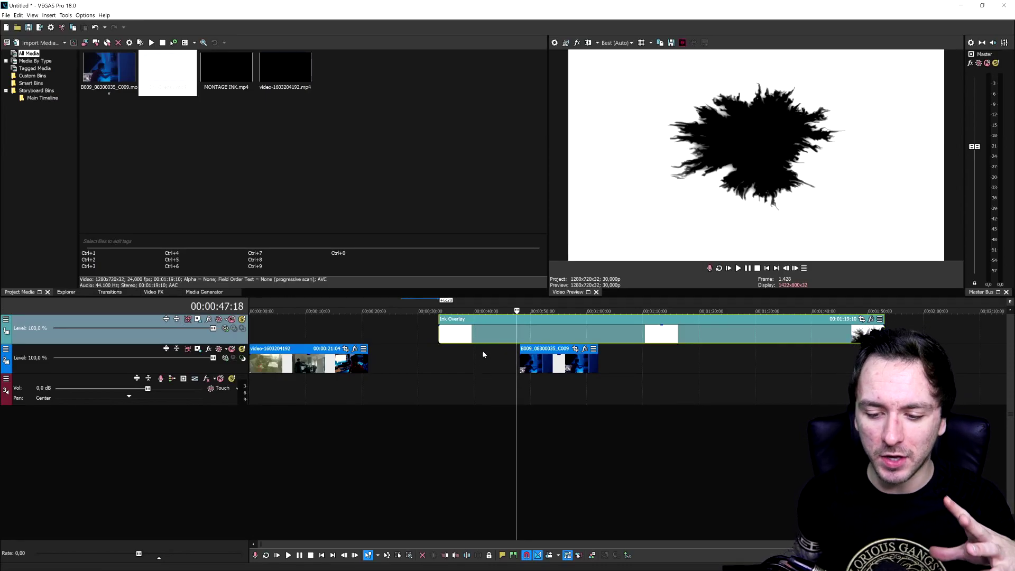
pyautogui.press('l')
pyautogui.press('l')
pyautogui.press('l')
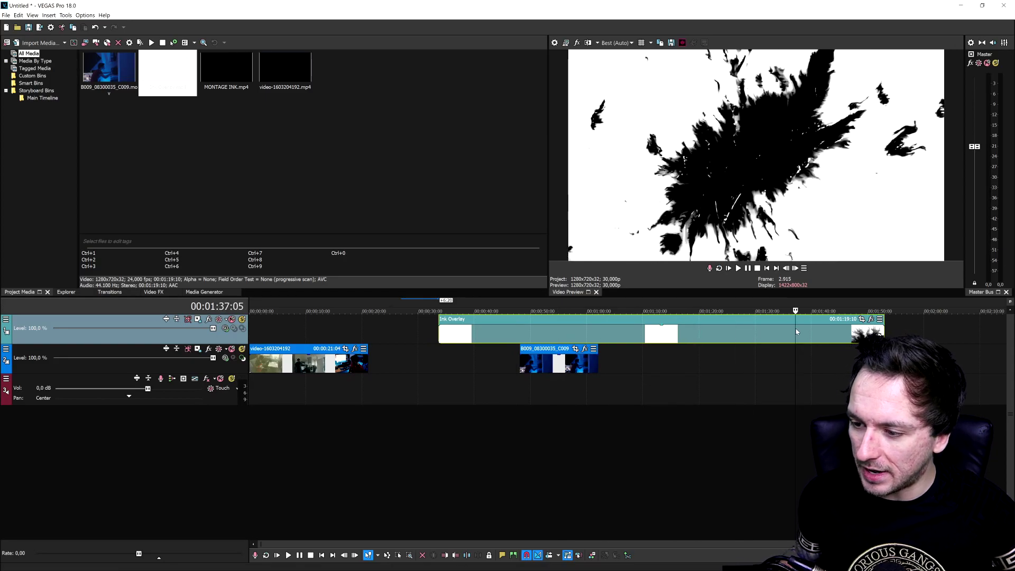
pyautogui.click(523, 335)
pyautogui.click(500, 334)
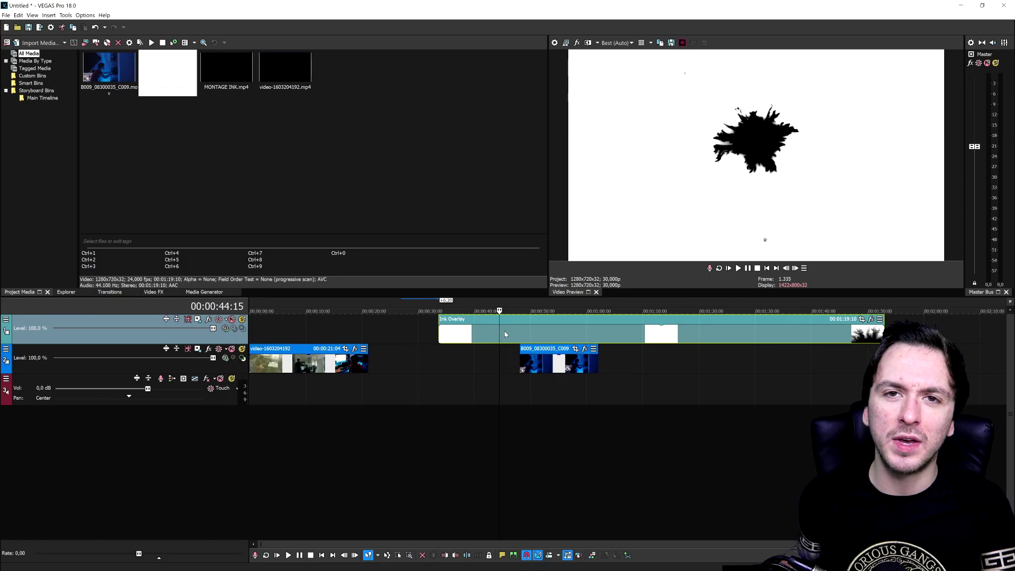
pyautogui.click(524, 341)
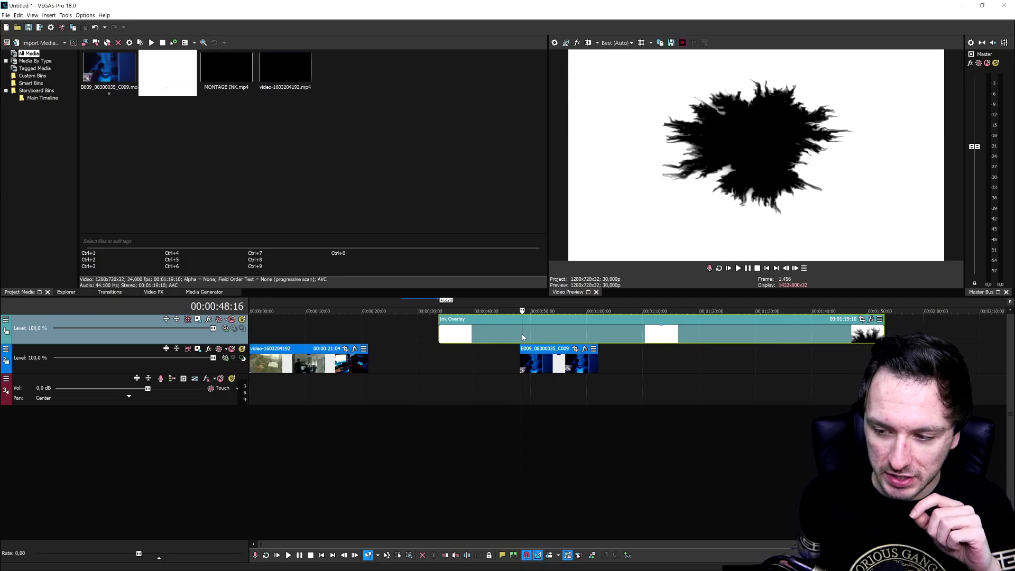
pyautogui.click(540, 343)
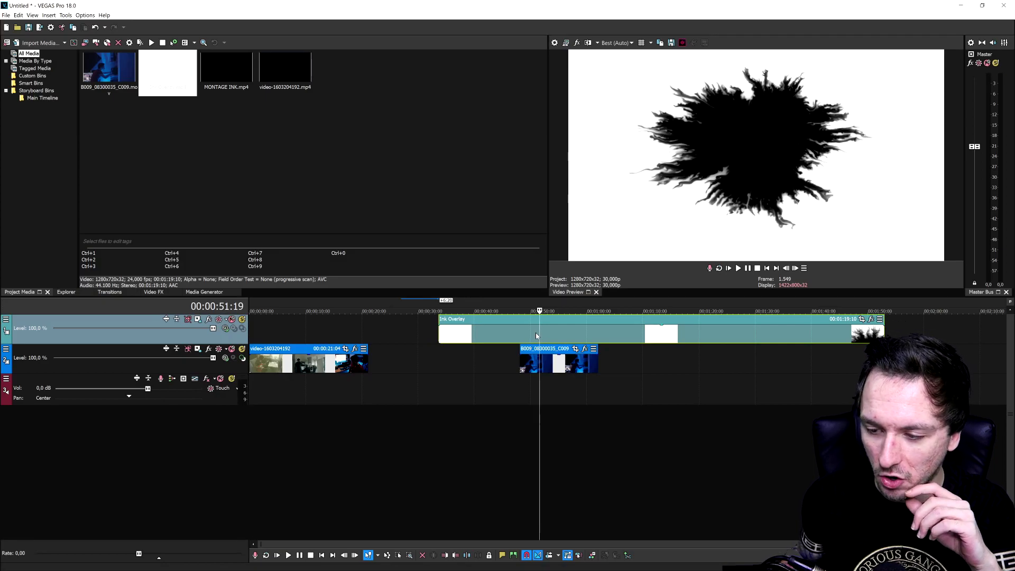
pyautogui.press('space')
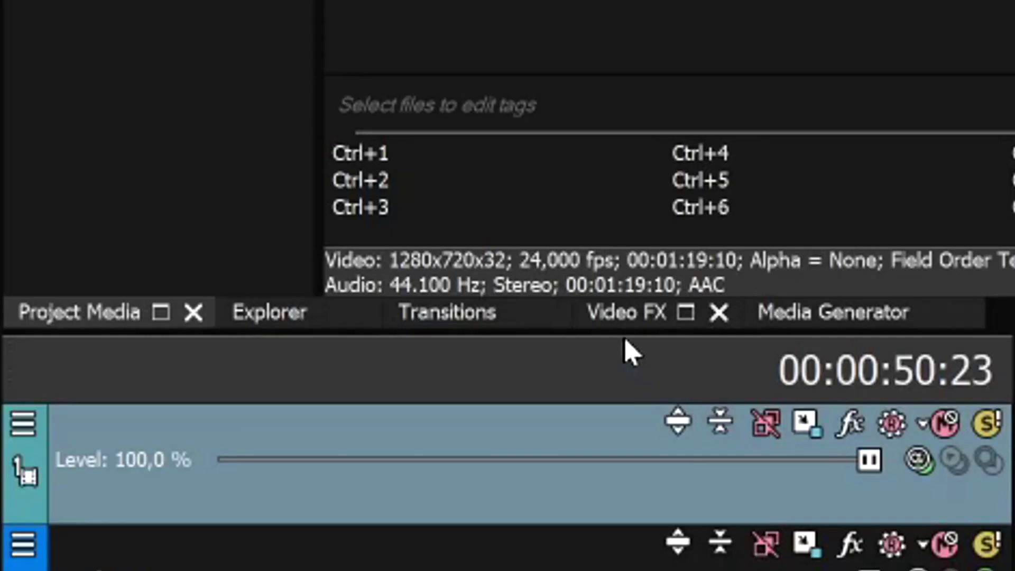
# Apply Brightness and Contrast to the Ink Overlay clip with Contrast at 1,000 to make the ink solid black.
pyautogui.click(628, 313)
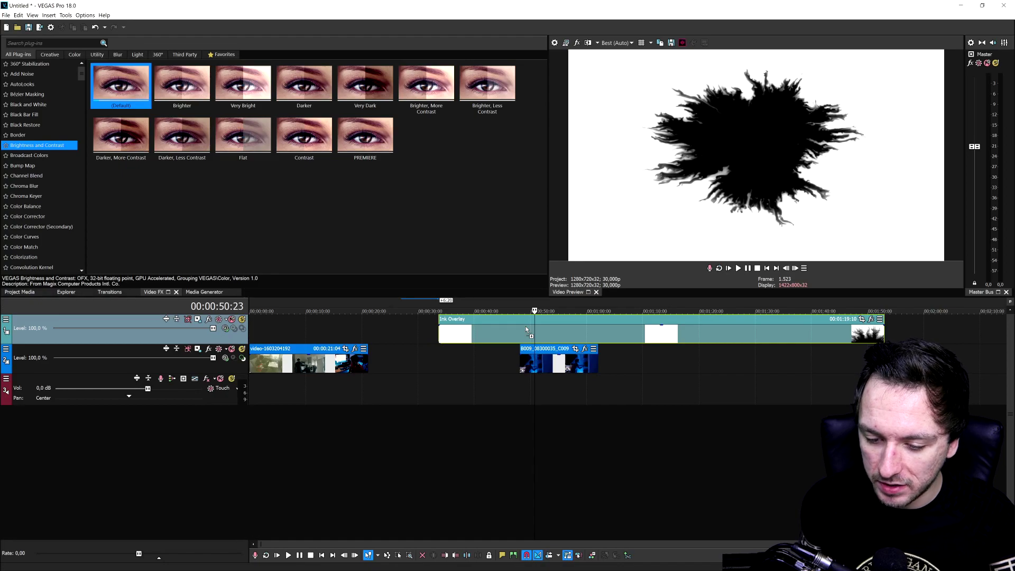
pyautogui.moveTo(237, 162)
pyautogui.mouseDown()
pyautogui.moveTo(521, 322)
pyautogui.moveTo(645, 276)
pyautogui.mouseUp()
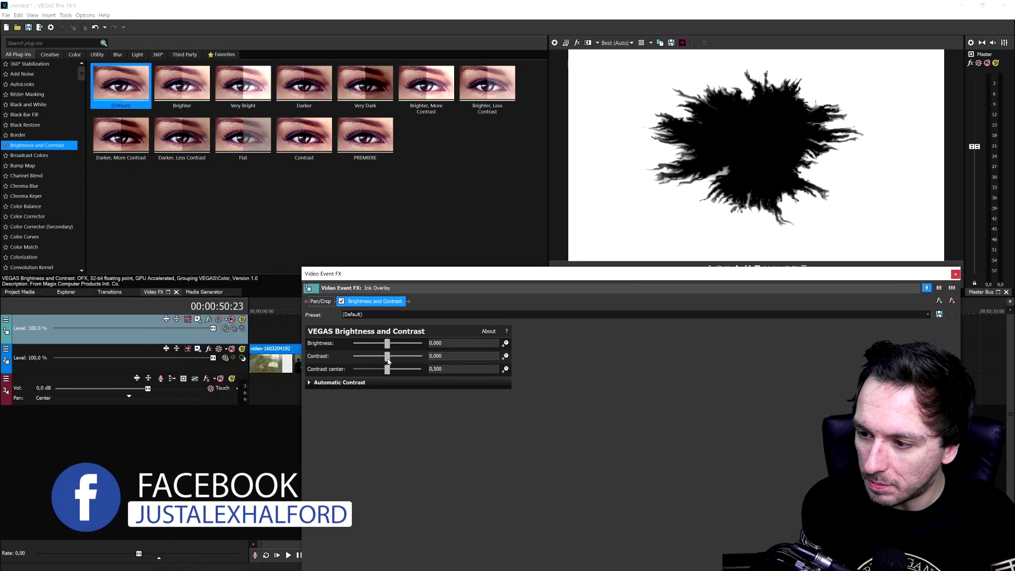
pyautogui.moveTo(388, 361); pyautogui.dragTo(411, 359)
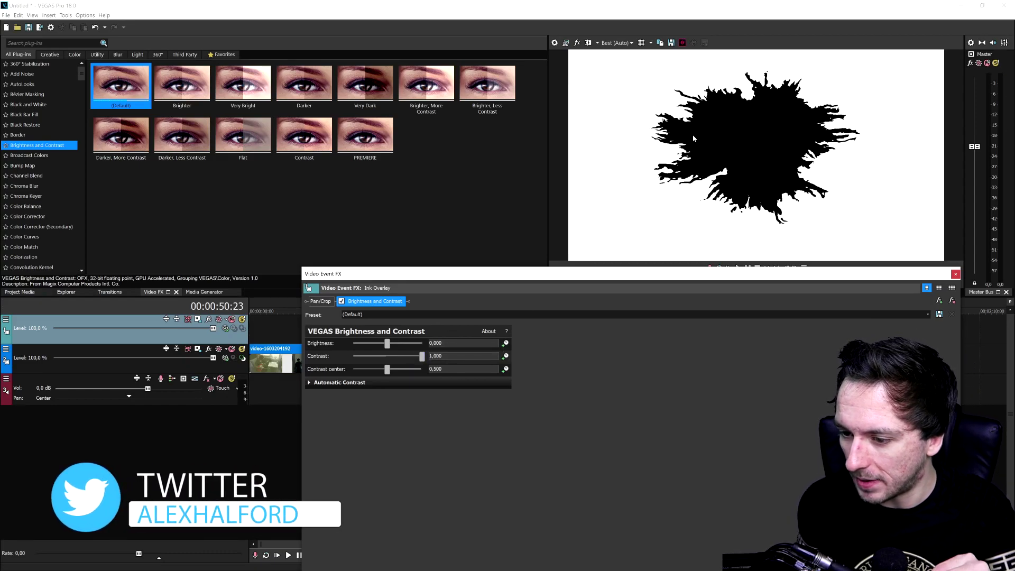
pyautogui.press('Escape')
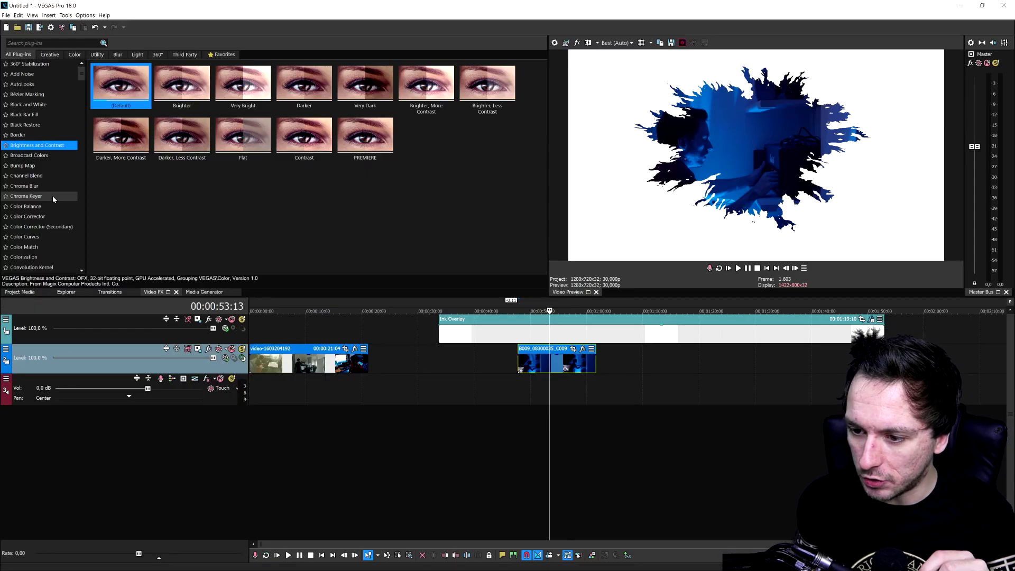
# Add a Chroma Keyer to the Ink Overlay clip with its key colour set to pure white.
pyautogui.click(53, 197)
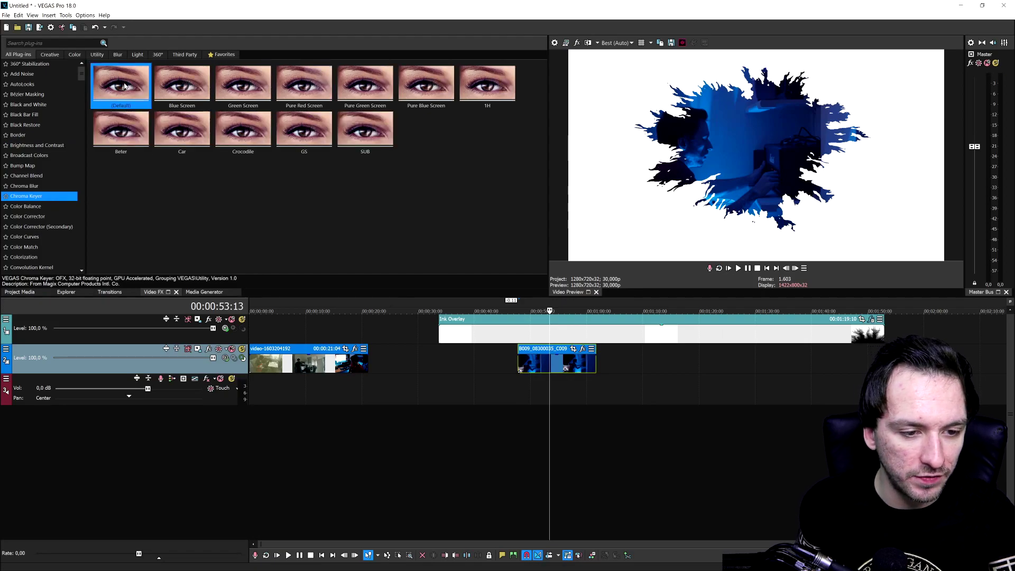
pyautogui.moveTo(554, 337); pyautogui.dragTo(554, 337)
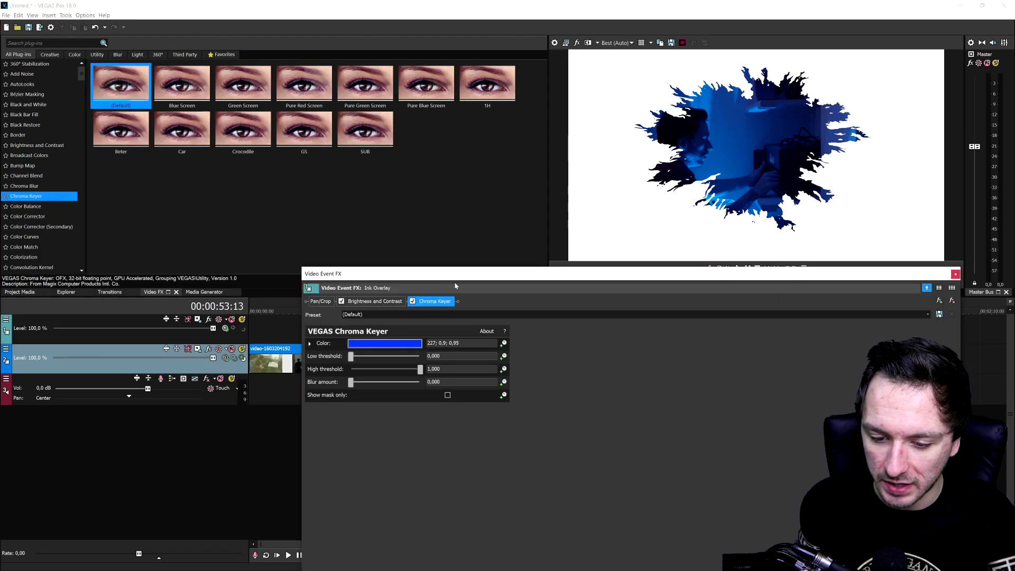
pyautogui.click(403, 344)
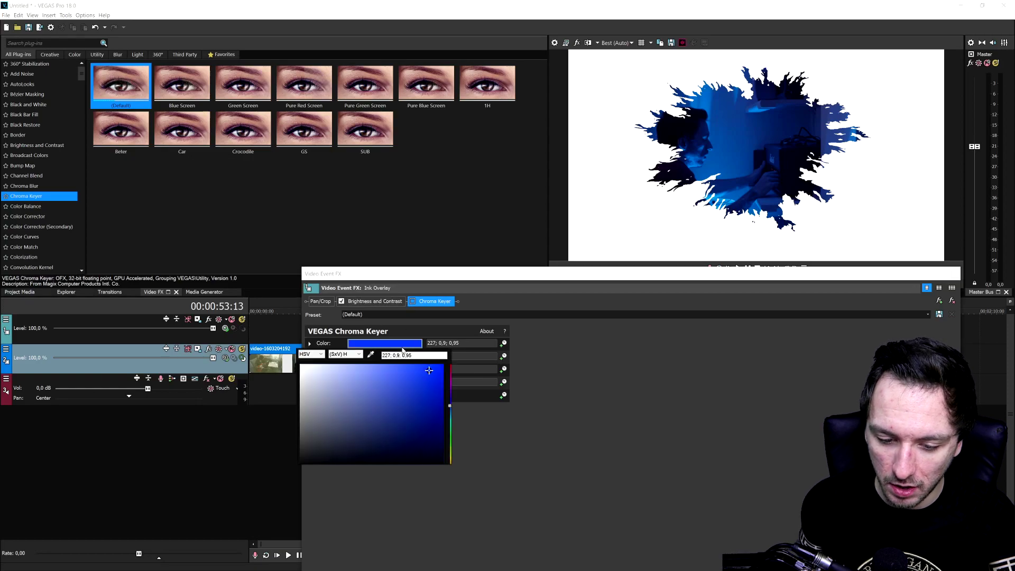
pyautogui.moveTo(429, 370); pyautogui.dragTo(300, 365)
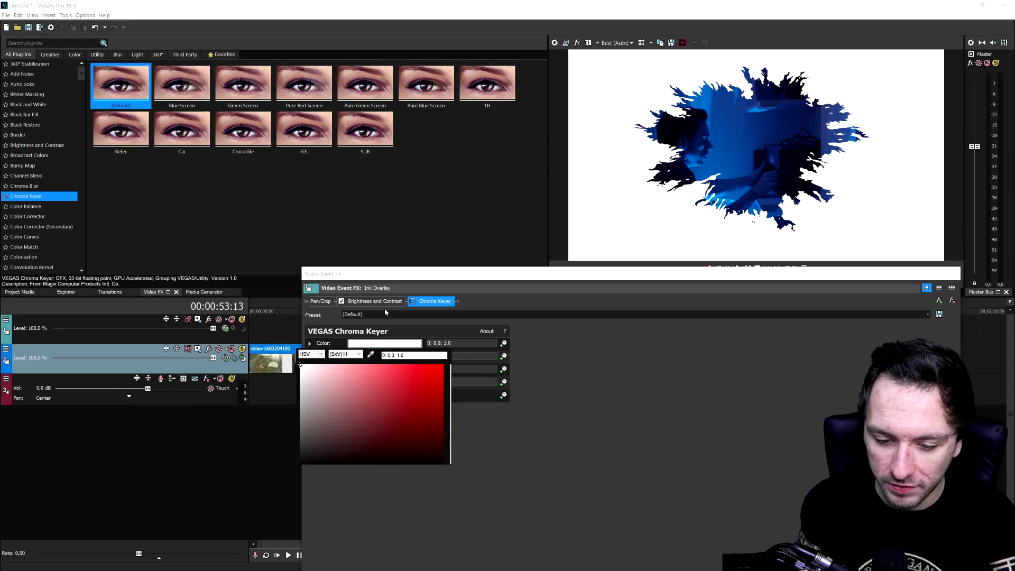
pyautogui.click(413, 304)
# Leave the Chroma Keyer switched off and return to the selected Ink Overlay clip.
pyautogui.click(412, 302)
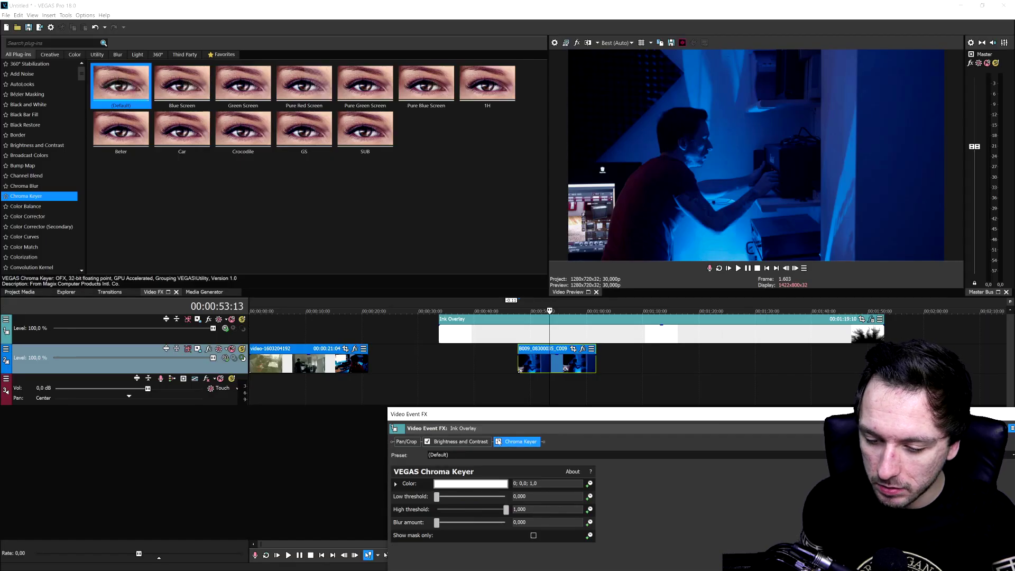
pyautogui.click(498, 442)
pyautogui.click(561, 339)
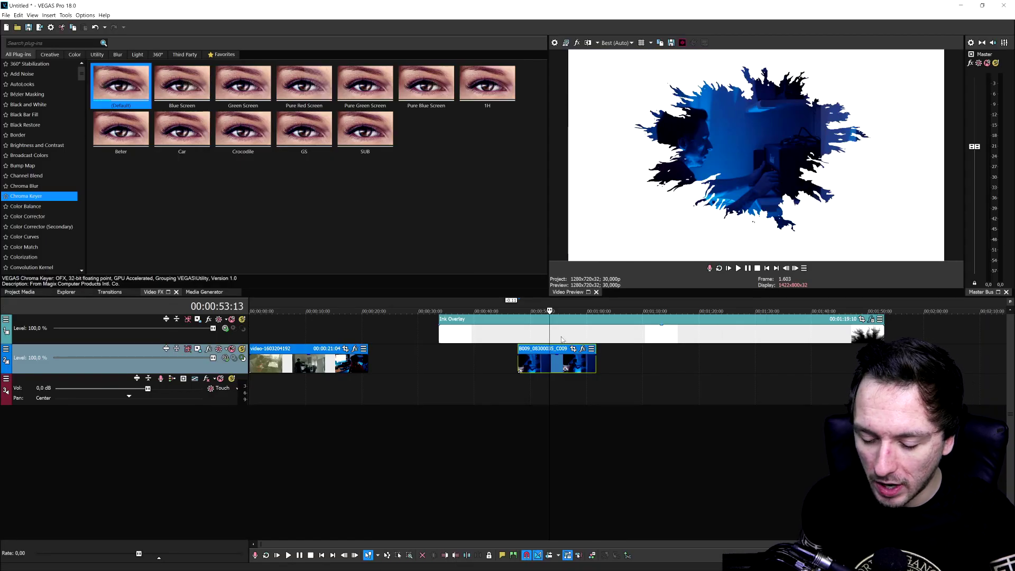
pyautogui.click(526, 336)
# Position the playhead one frame before 00:00:43:25, where the splash begins.
pyautogui.scroll(4, 538, 334)
pyautogui.scroll(-4, 652, 312)
pyautogui.click(653, 339)
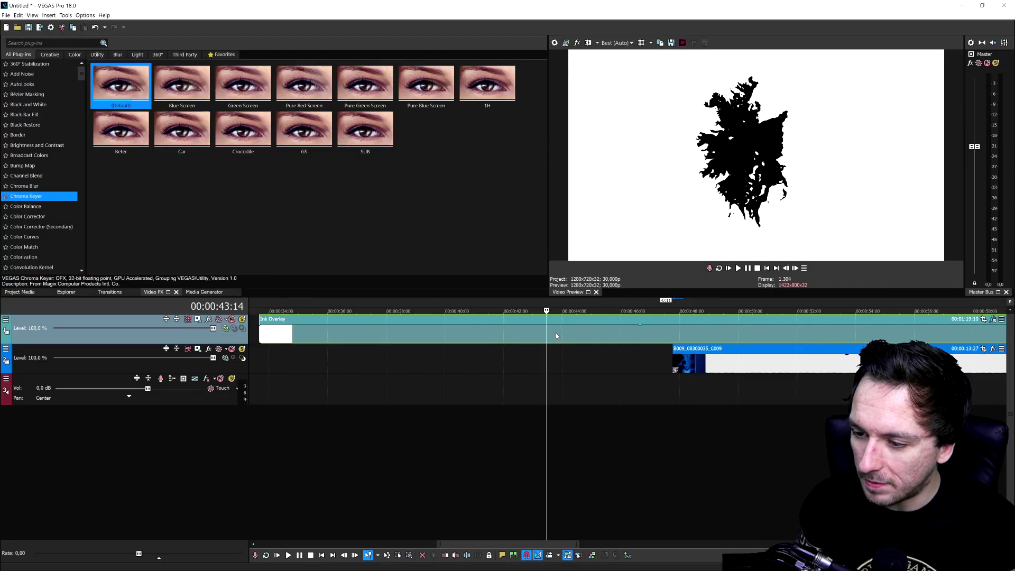
pyautogui.click(556, 336)
pyautogui.press('Left')
pyautogui.press('Left')
# Split the ink clip there, delete the opening part, and align the rest with the B009 clip start.
pyautogui.press('s')
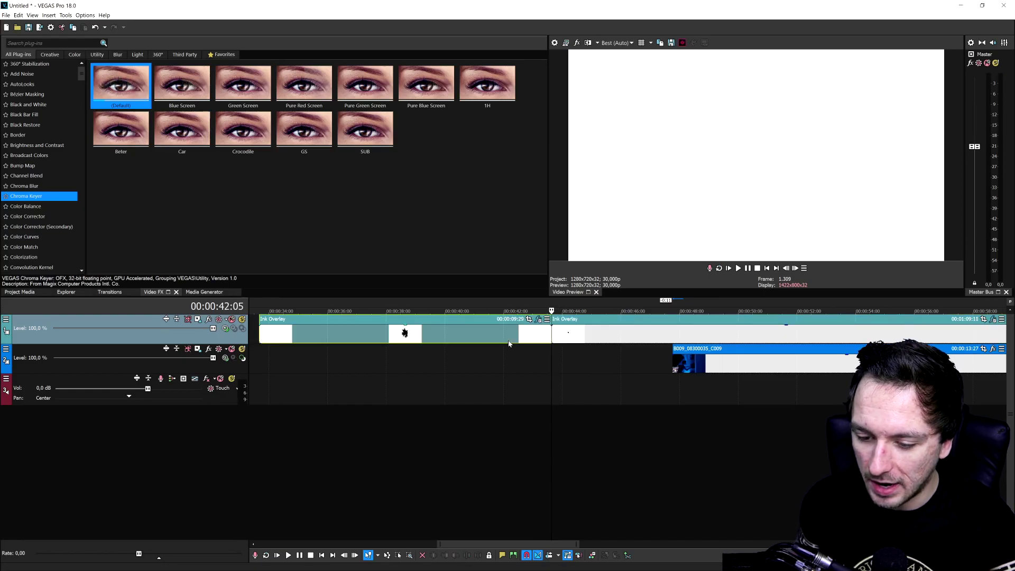
pyautogui.click(508, 344)
pyautogui.press('Delete')
pyautogui.moveTo(562, 333); pyautogui.dragTo(640, 340)
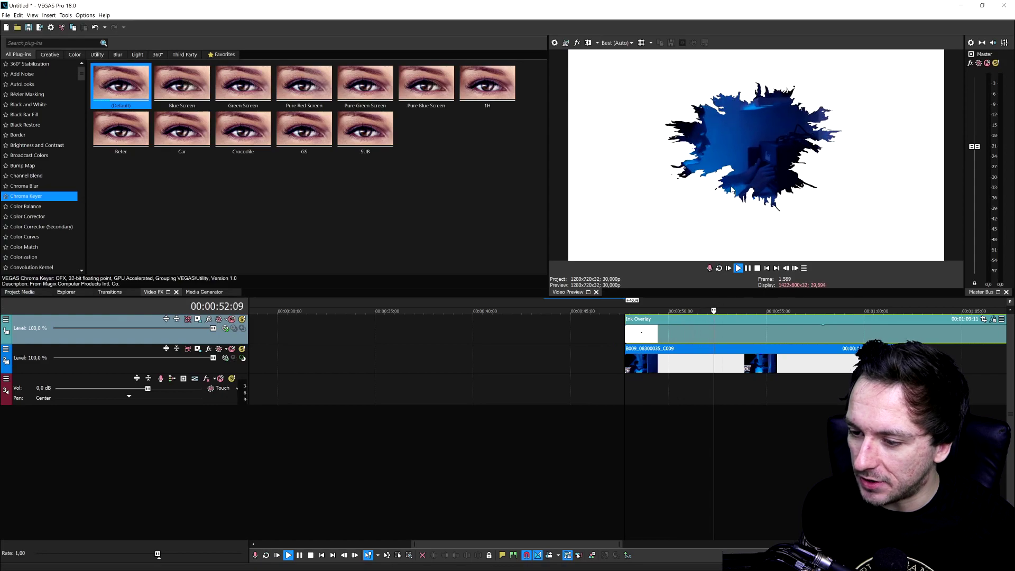
pyautogui.scroll(-3, 655, 319)
pyautogui.moveTo(626, 327)
pyautogui.mouseDown()
pyautogui.moveTo(584, 333)
pyautogui.moveTo(630, 337)
pyautogui.mouseUp()
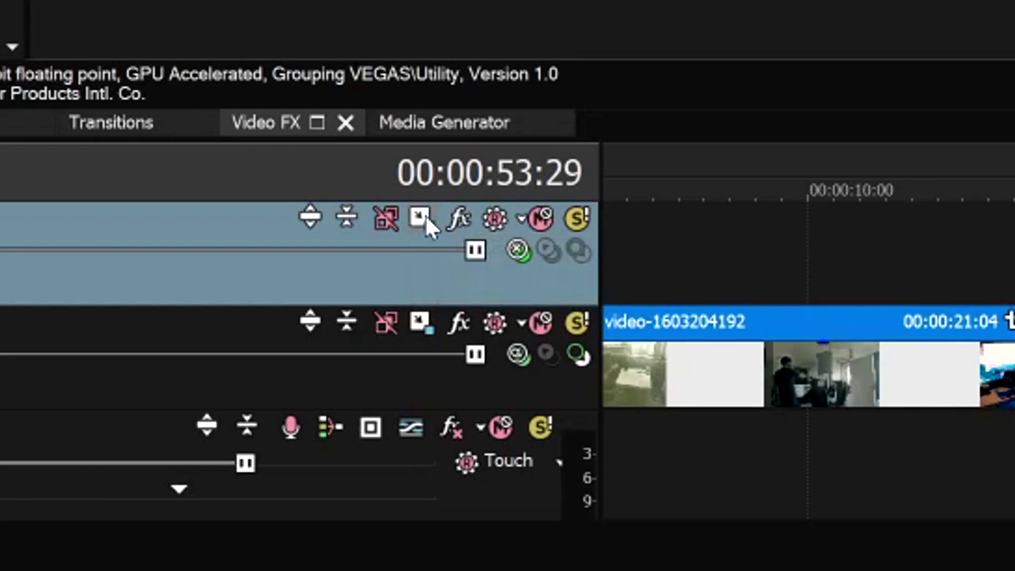
# Scale the ink overlay in Track Motion to 4,028.31 wide, nudged slightly down and right.
pyautogui.click(418, 216)
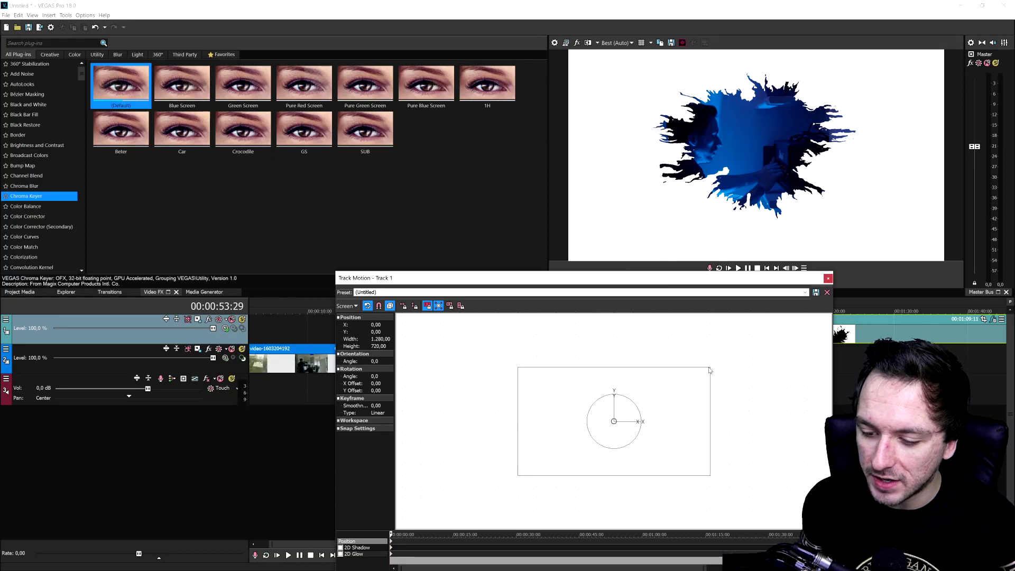
pyautogui.moveTo(712, 368); pyautogui.dragTo(783, 327)
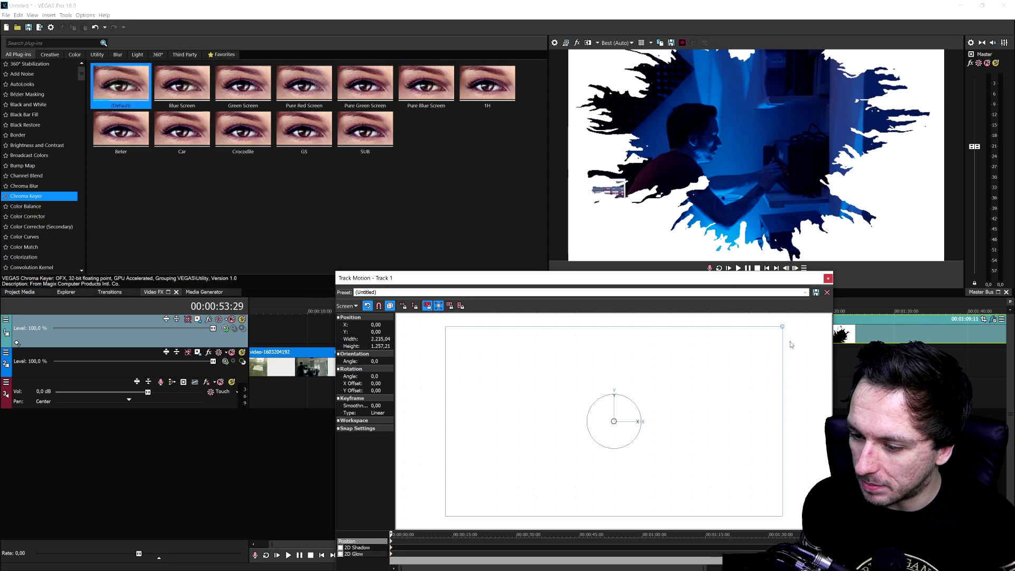
pyautogui.moveTo(738, 369); pyautogui.dragTo(741, 372)
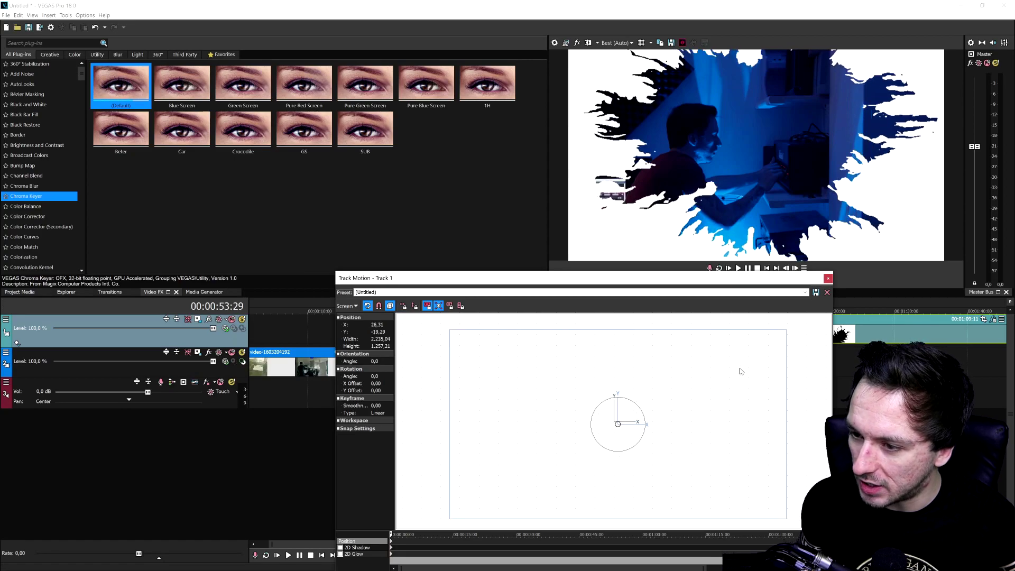
pyautogui.click(828, 278)
# Play back the enlarged ink transition to review it, then reopen Track 1's Track Motion.
pyautogui.click(586, 331)
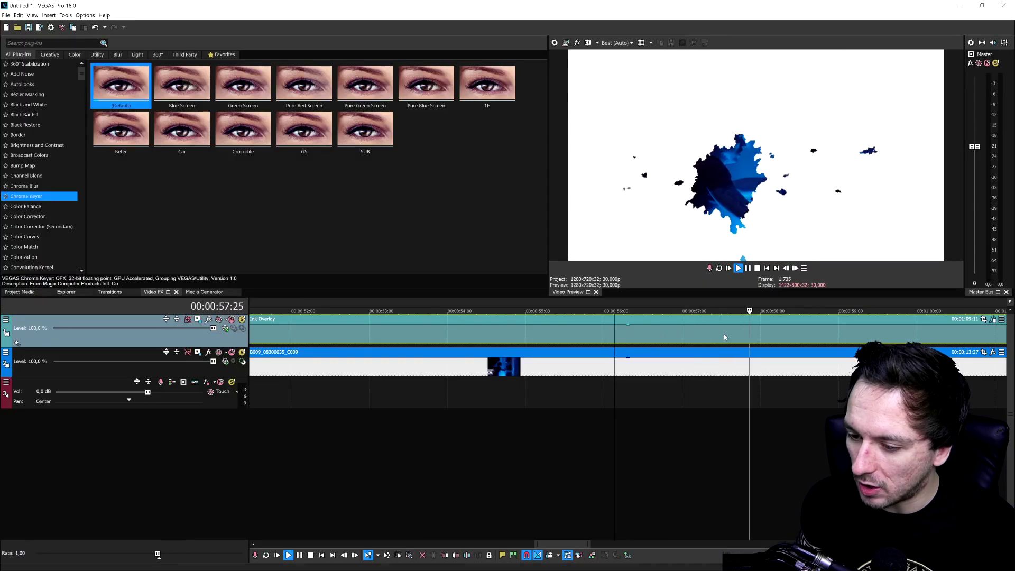
pyautogui.click(699, 332)
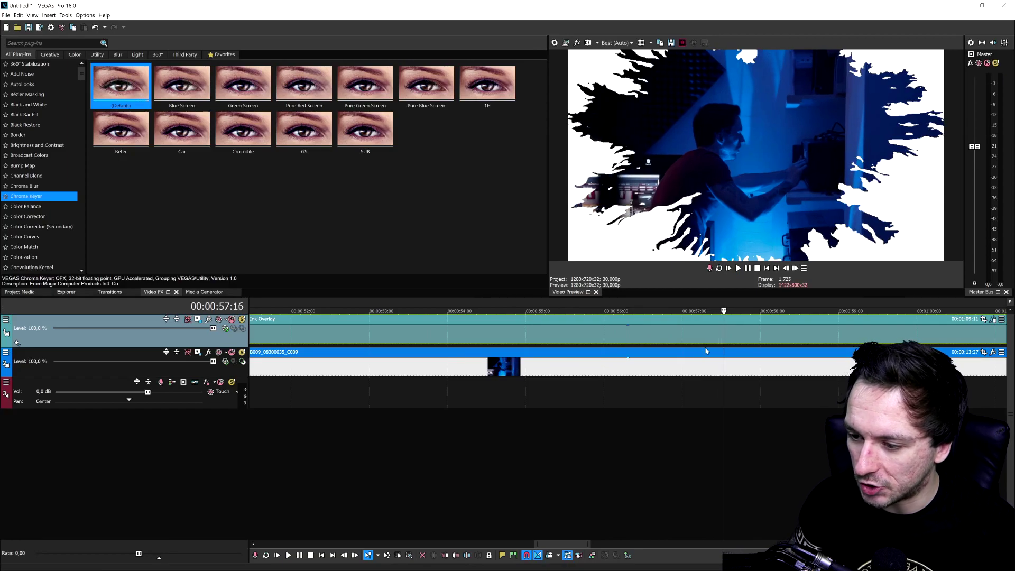
pyautogui.scroll(-3, 706, 351)
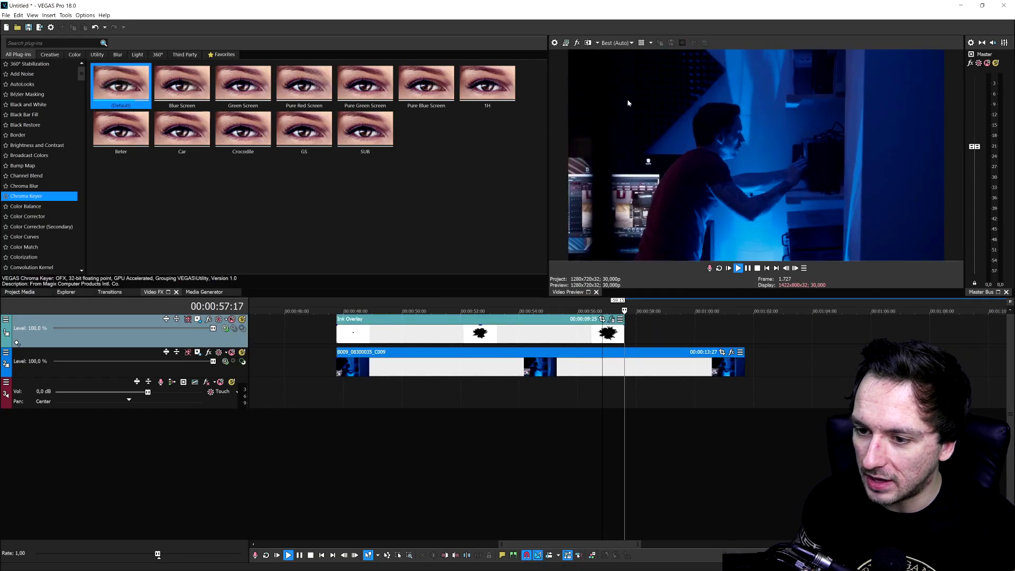
pyautogui.press('space')
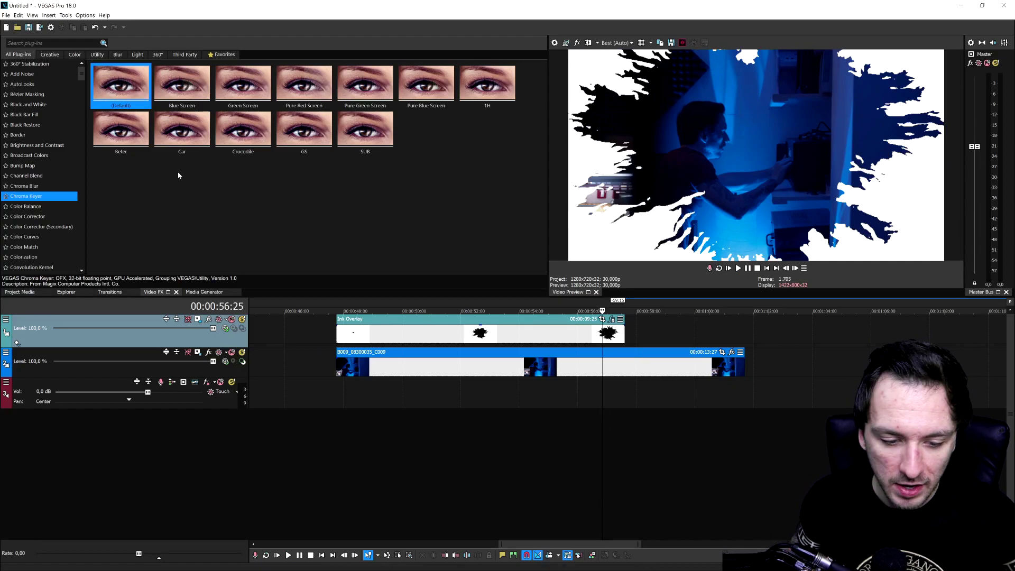
pyautogui.click(197, 320)
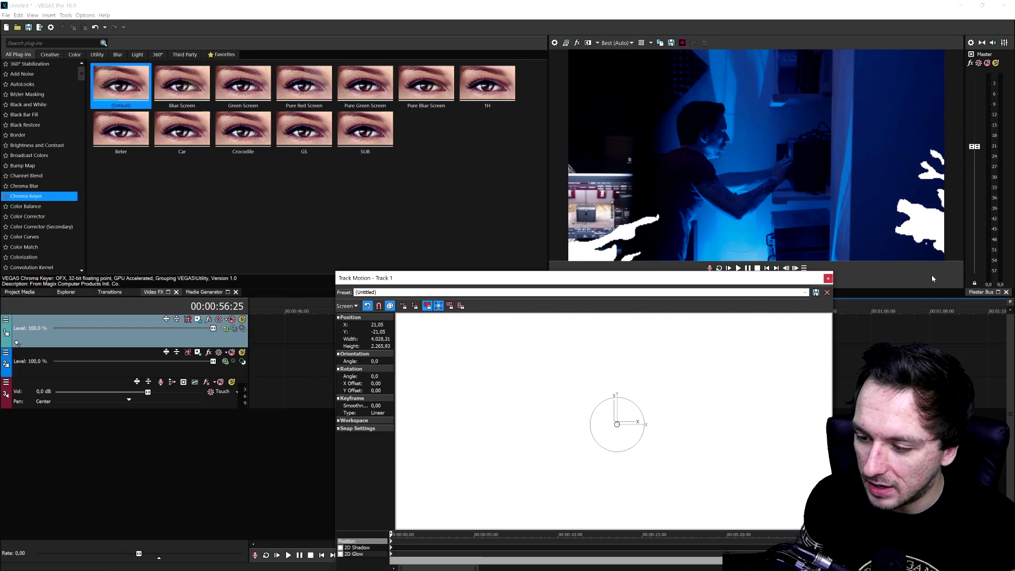
# Close Track Motion and play the ink transition from the Ink Overlay clip's start, then stop.
pyautogui.click(828, 278)
pyautogui.click(616, 329)
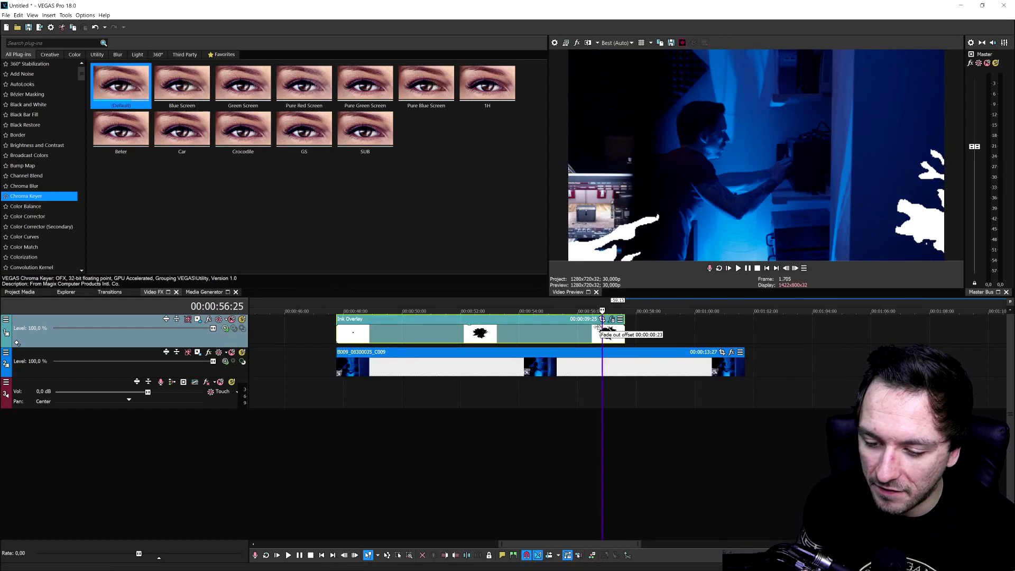
pyautogui.click(337, 304)
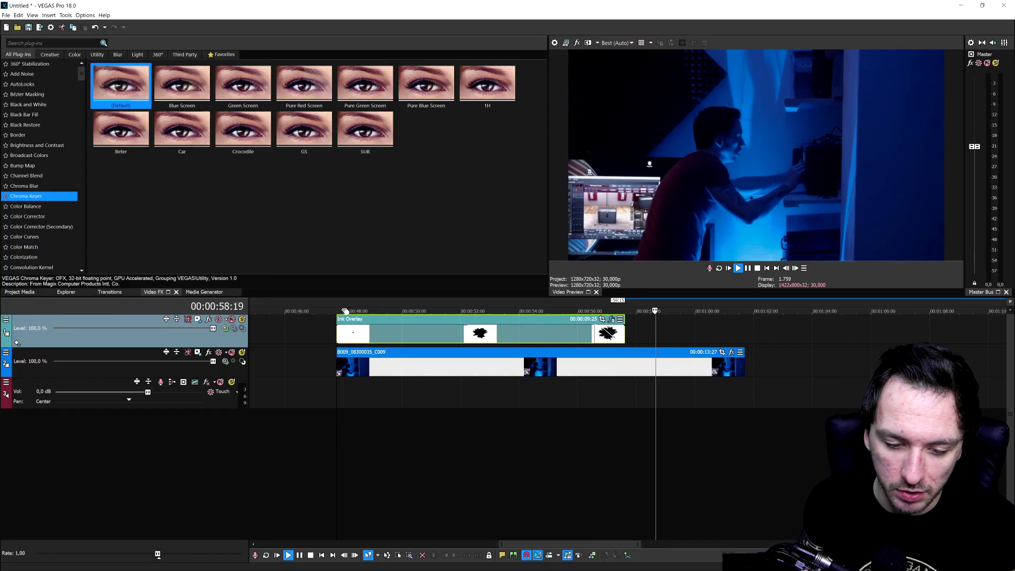
pyautogui.press('space')
# Select the ink clip's time span and render it to a file named Ink Without CK.
pyautogui.moveTo(337, 308); pyautogui.dragTo(700, 311)
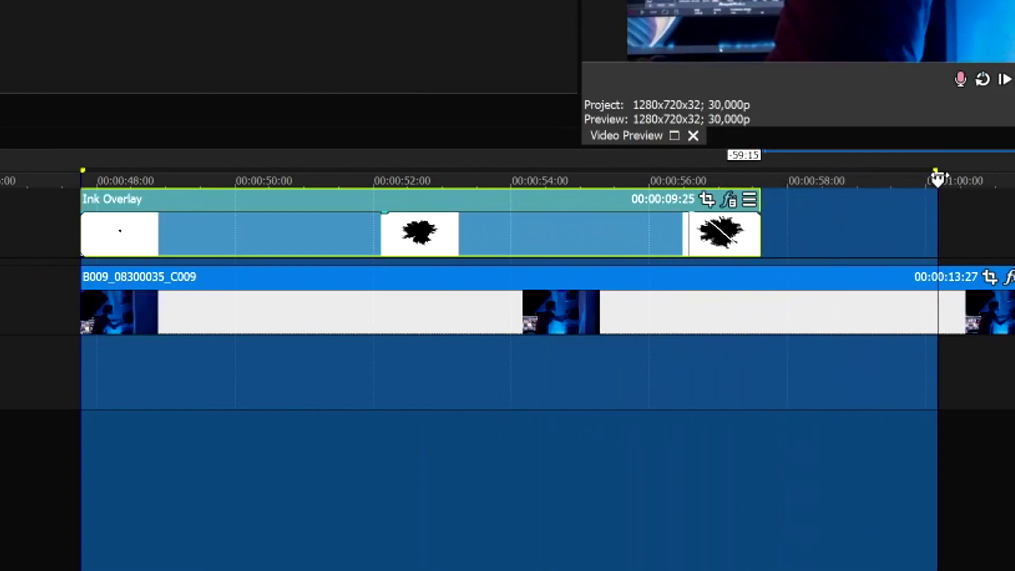
pyautogui.moveTo(937, 180); pyautogui.dragTo(942, 180)
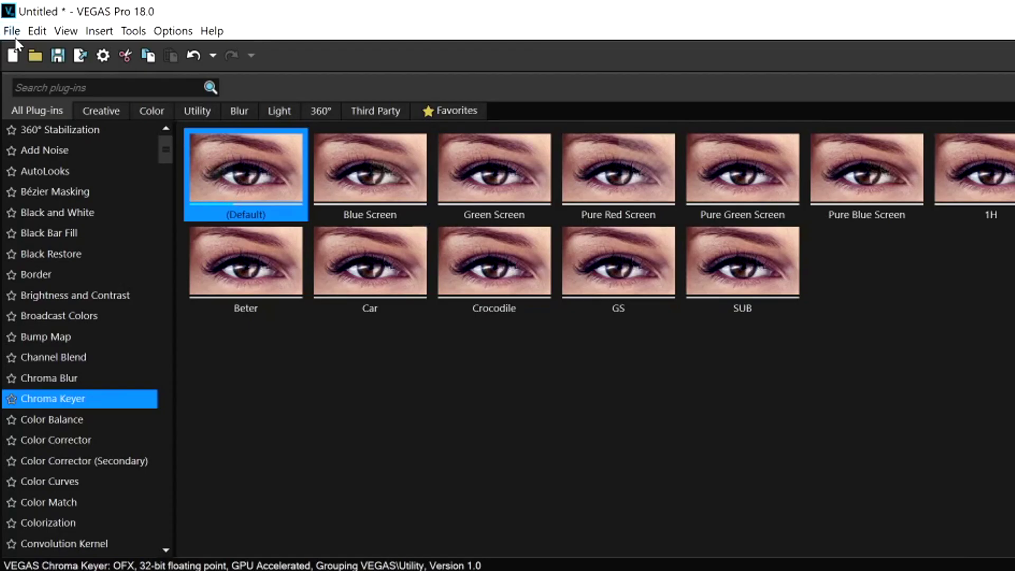
pyautogui.click(12, 30)
pyautogui.click(141, 181)
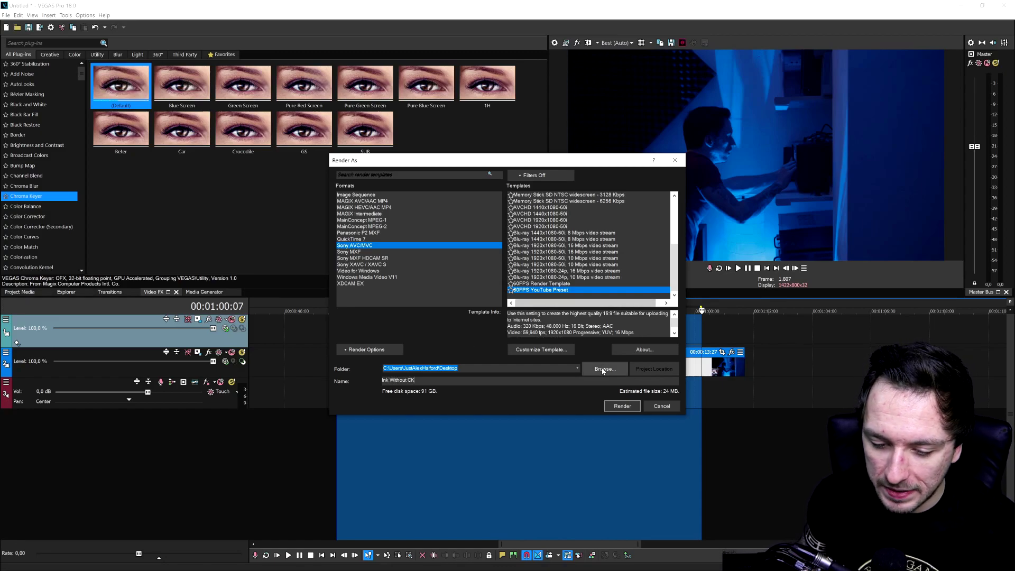
pyautogui.click(623, 406)
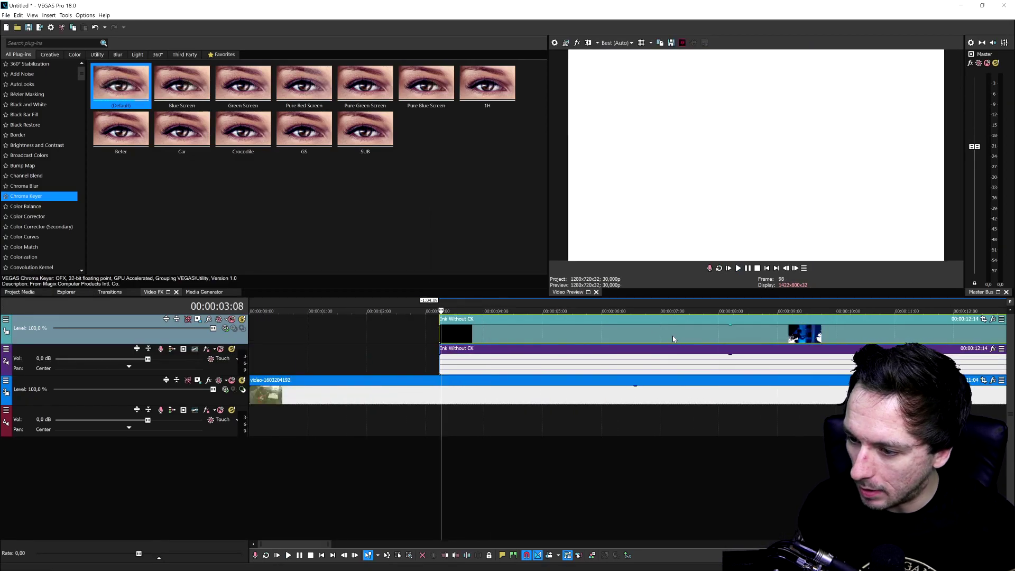
# Preview the Ink Without CK clip above the footage, then move its events later on the timeline.
pyautogui.scroll(10, 594, 349)
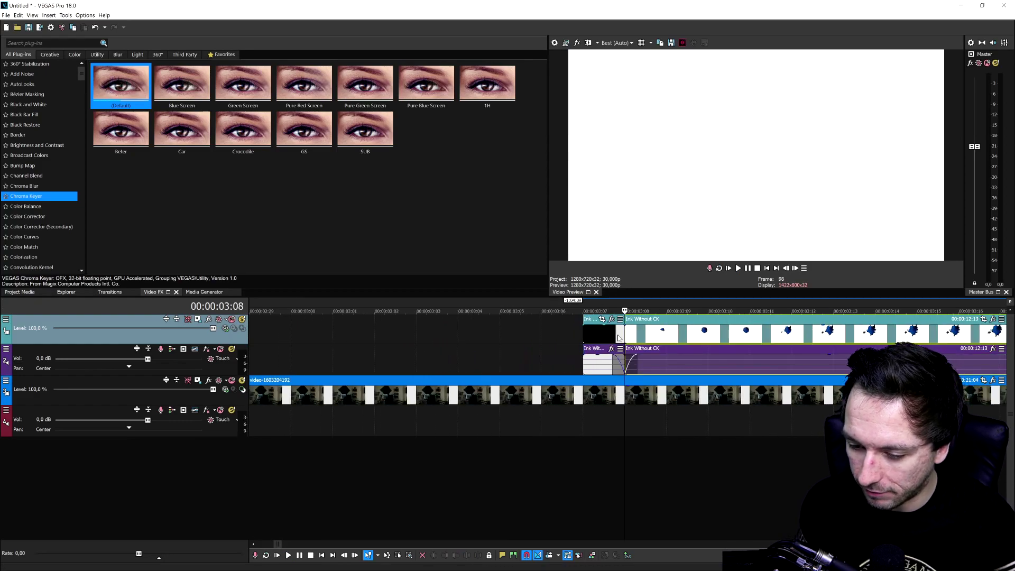
pyautogui.scroll(-10, 624, 339)
pyautogui.press('space')
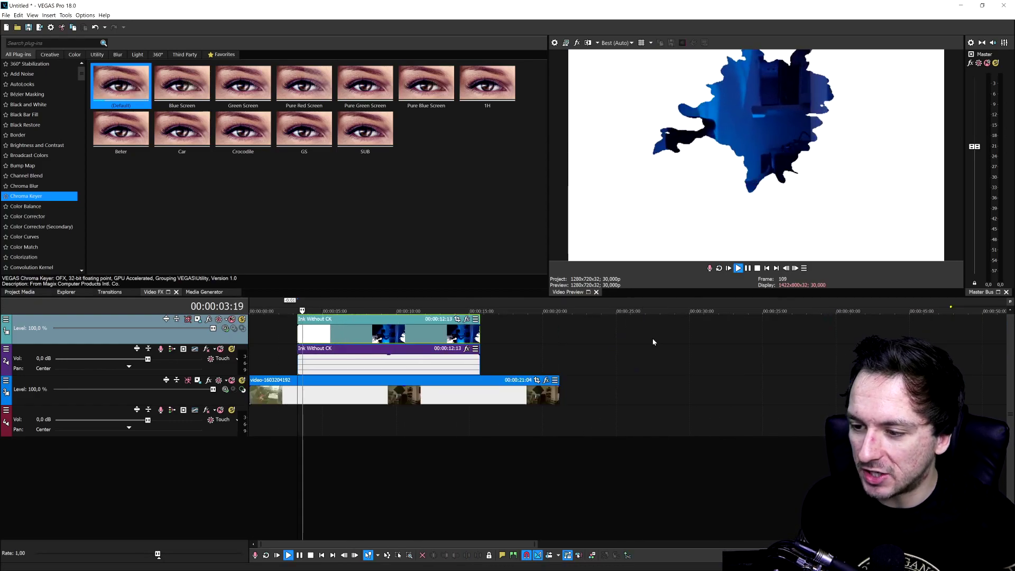
pyautogui.scroll(2, 655, 332)
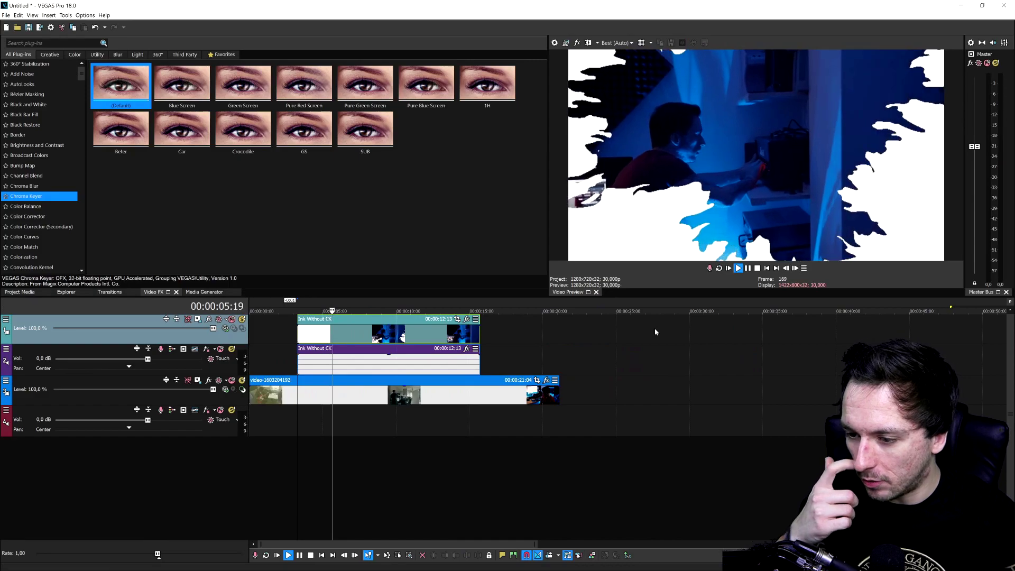
pyautogui.scroll(2, 529, 332)
pyautogui.press('space')
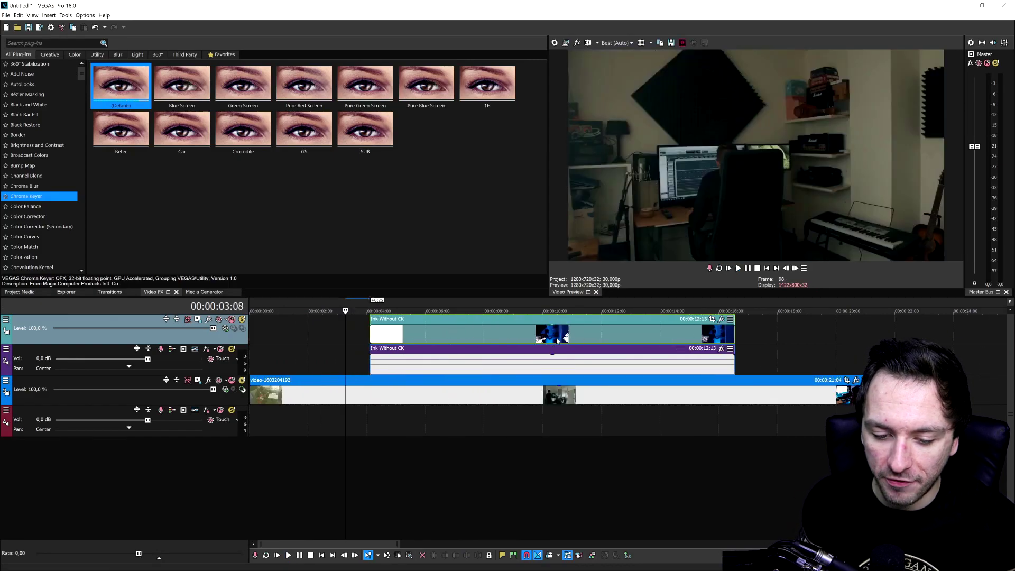
pyautogui.moveTo(463, 340)
pyautogui.mouseDown()
pyautogui.moveTo(358, 333)
pyautogui.moveTo(563, 336)
pyautogui.mouseUp()
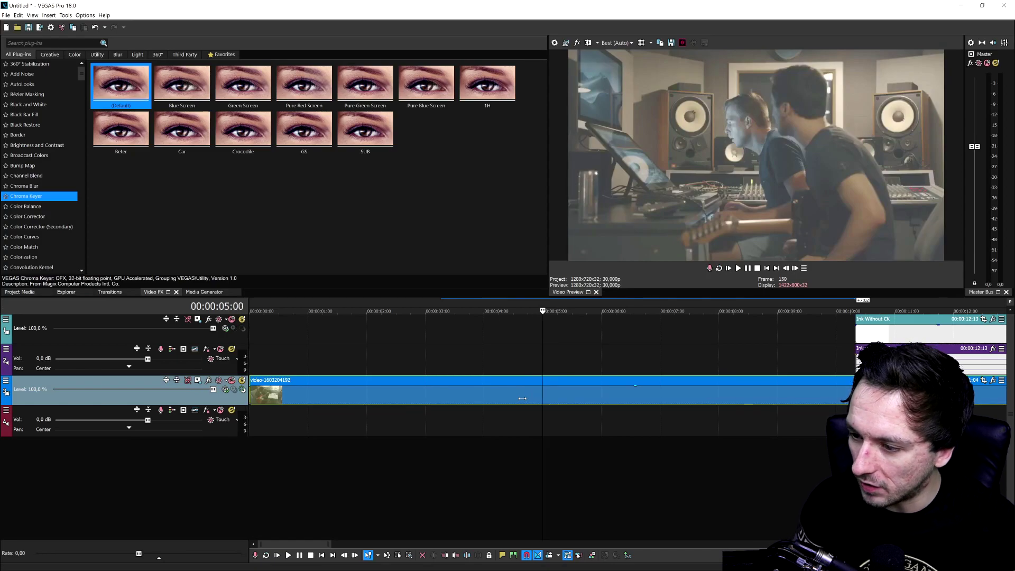
# Snap the Ink Without CK video and audio events to start at 00:00:05:00.
pyautogui.moveTo(824, 296); pyautogui.dragTo(578, 326)
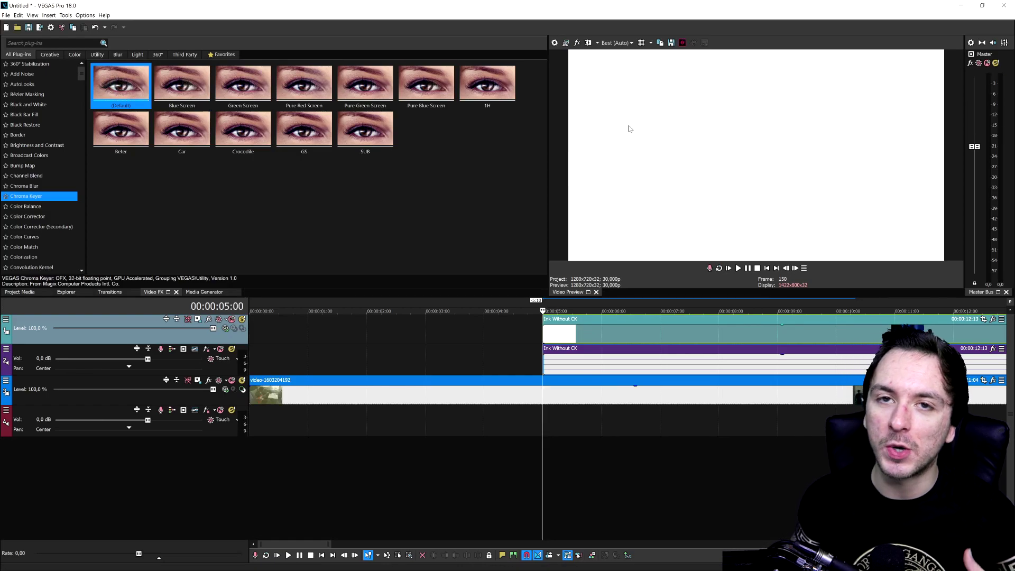
pyautogui.scroll(-3, 566, 352)
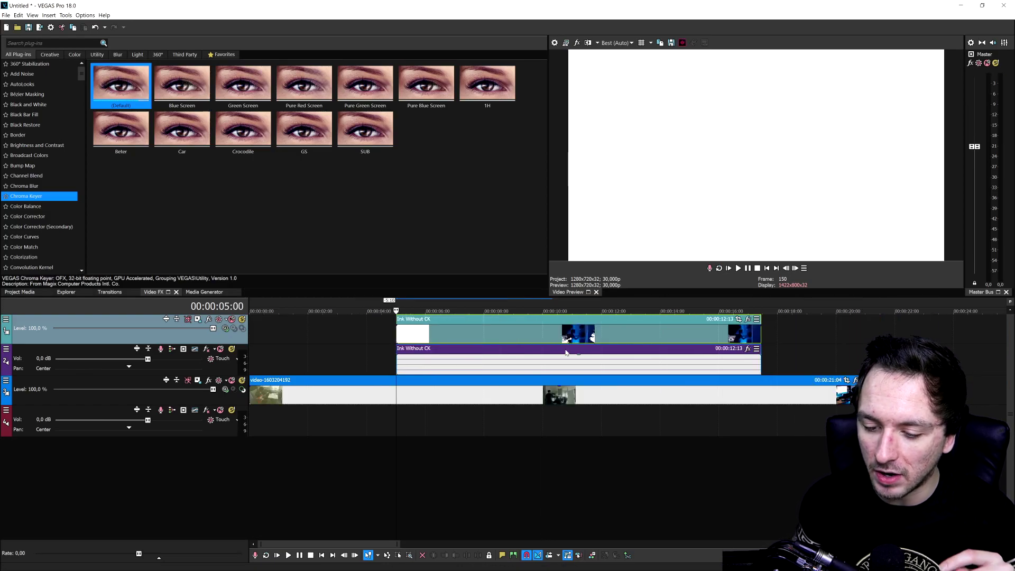
pyautogui.scroll(4, 566, 352)
pyautogui.scroll(-3, 566, 352)
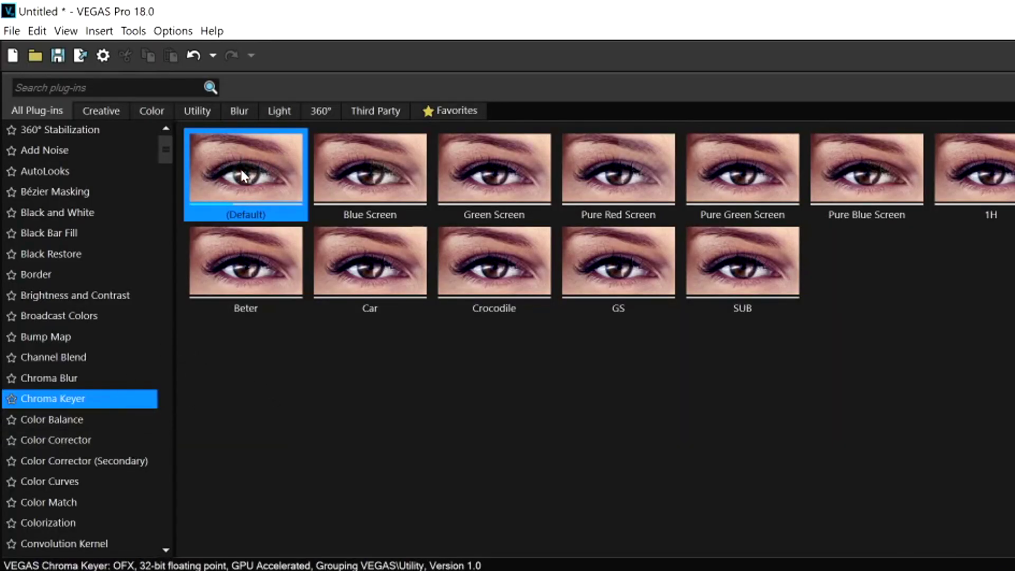
# Apply the default Chroma Keyer to Ink Without CK, key it to white, and enable it.
pyautogui.moveTo(246, 170); pyautogui.dragTo(460, 332)
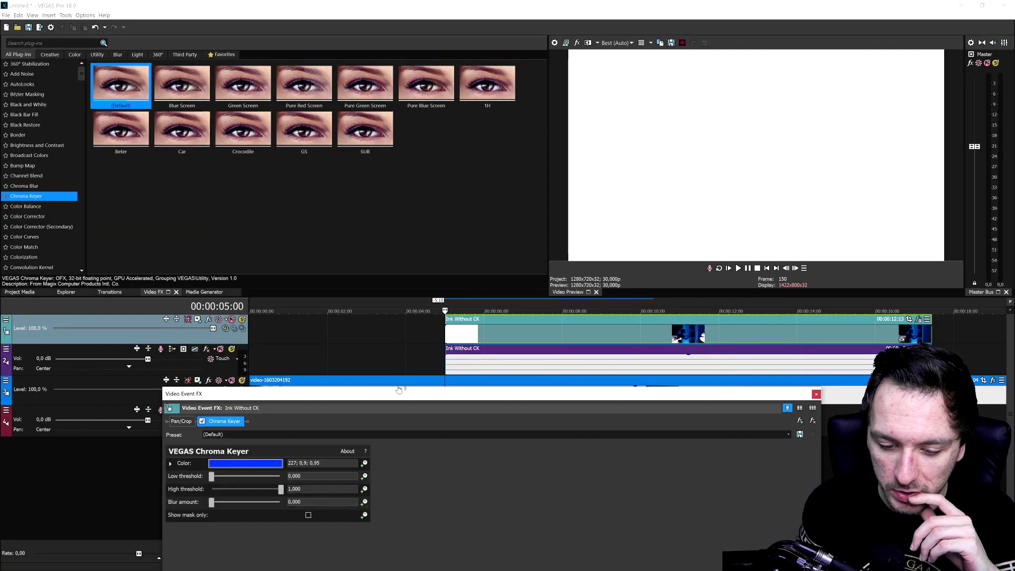
pyautogui.moveTo(391, 395); pyautogui.dragTo(627, 320)
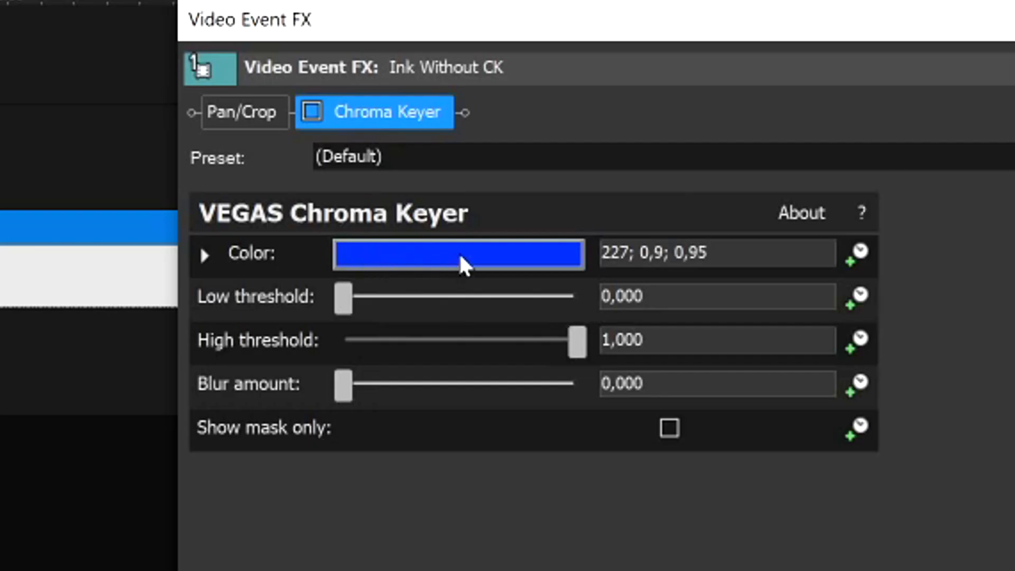
pyautogui.click(459, 253)
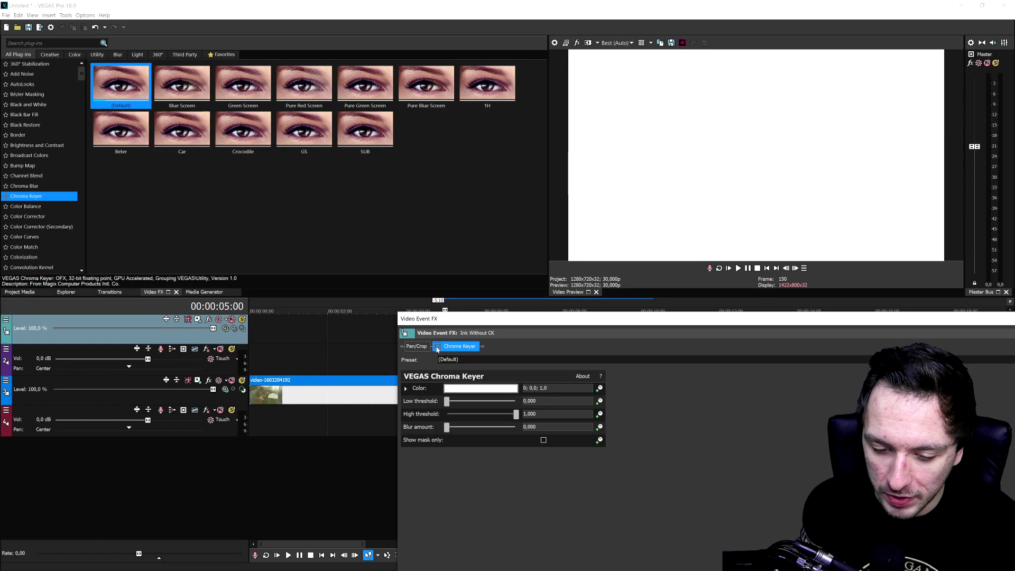
pyautogui.click(437, 347)
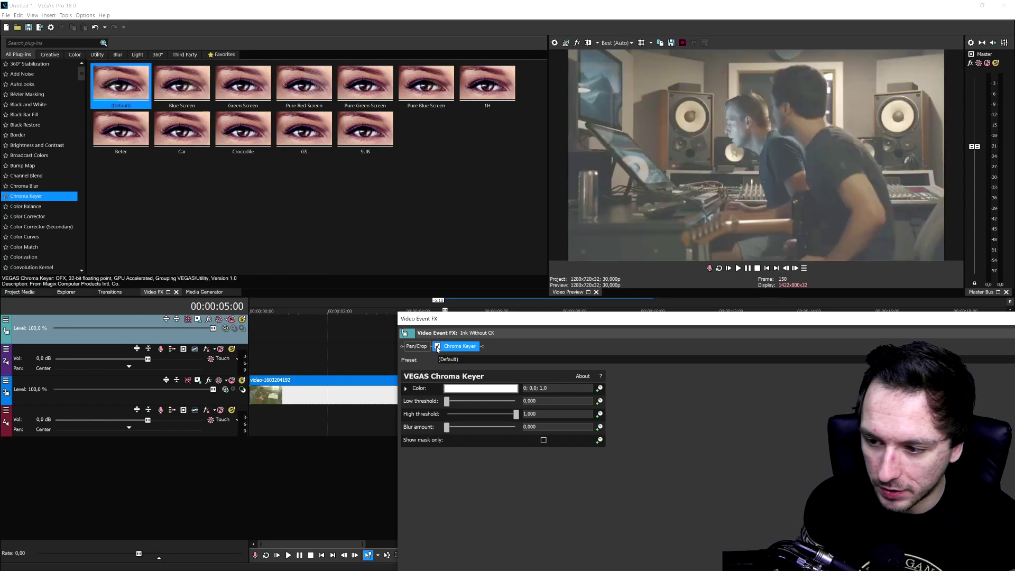
pyautogui.moveTo(555, 316); pyautogui.dragTo(614, 442)
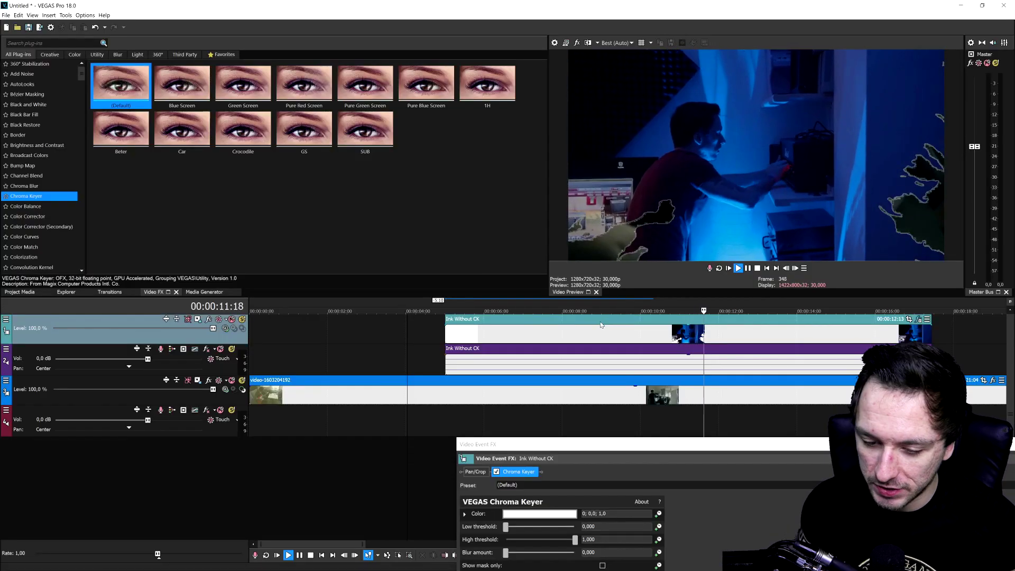
# Set the Chroma Keyer Low threshold to 1,000 and High threshold to 0,376, then preview.
pyautogui.press('space')
pyautogui.moveTo(604, 445); pyautogui.dragTo(631, 279)
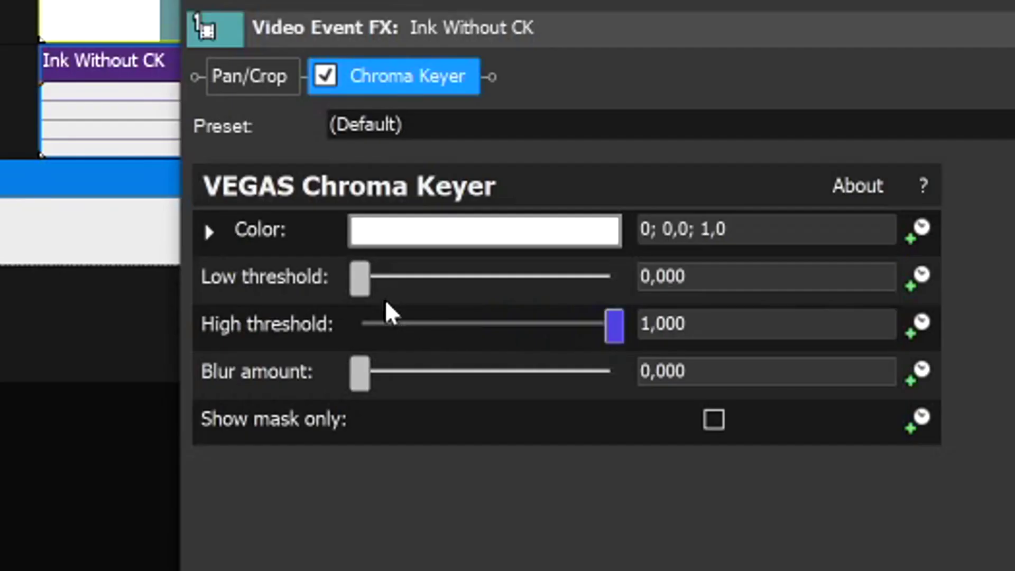
pyautogui.moveTo(361, 285); pyautogui.dragTo(462, 285)
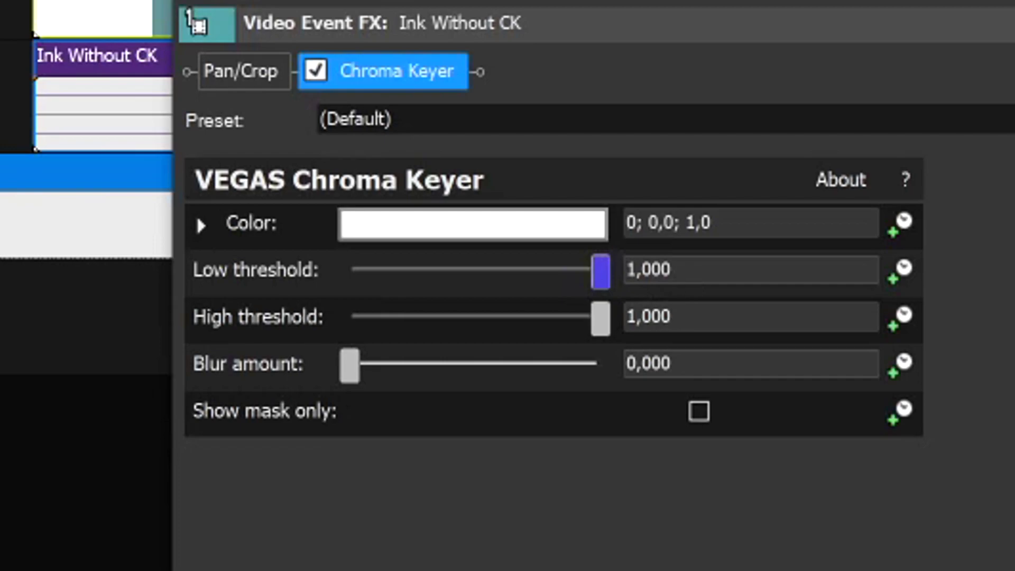
pyautogui.moveTo(619, 329); pyautogui.dragTo(445, 317)
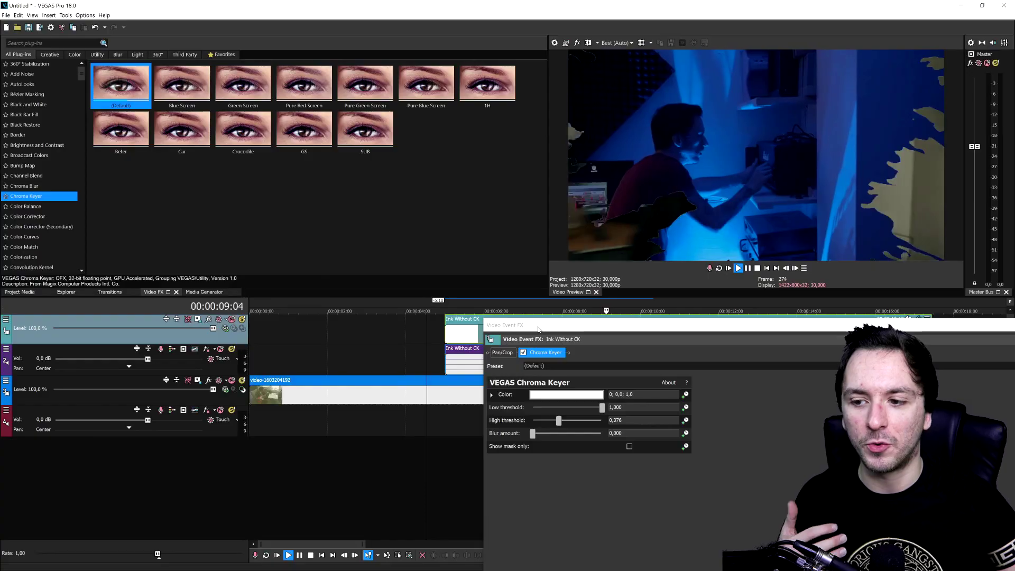
pyautogui.press('space')
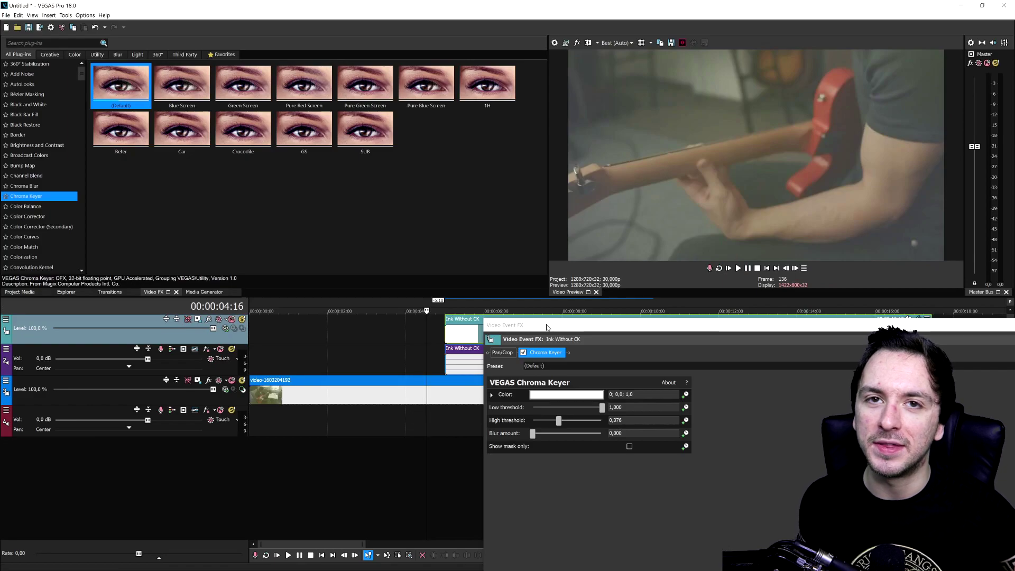
pyautogui.moveTo(538, 330); pyautogui.dragTo(539, 317)
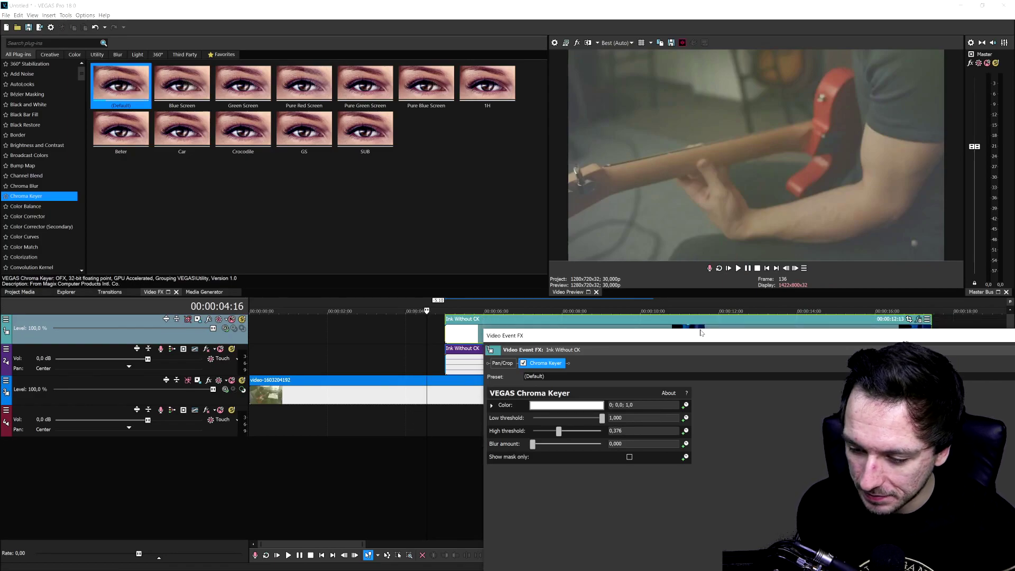